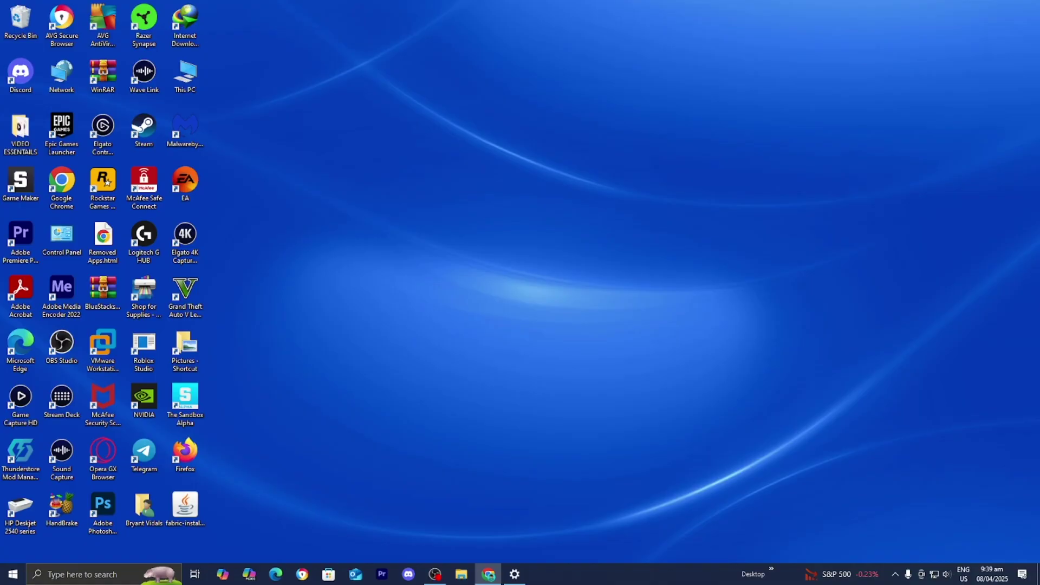
# Search Windows for the pasted minecraftWorlds path, replacing the username placeholder with your own user name
pyautogui.click(568, 404)
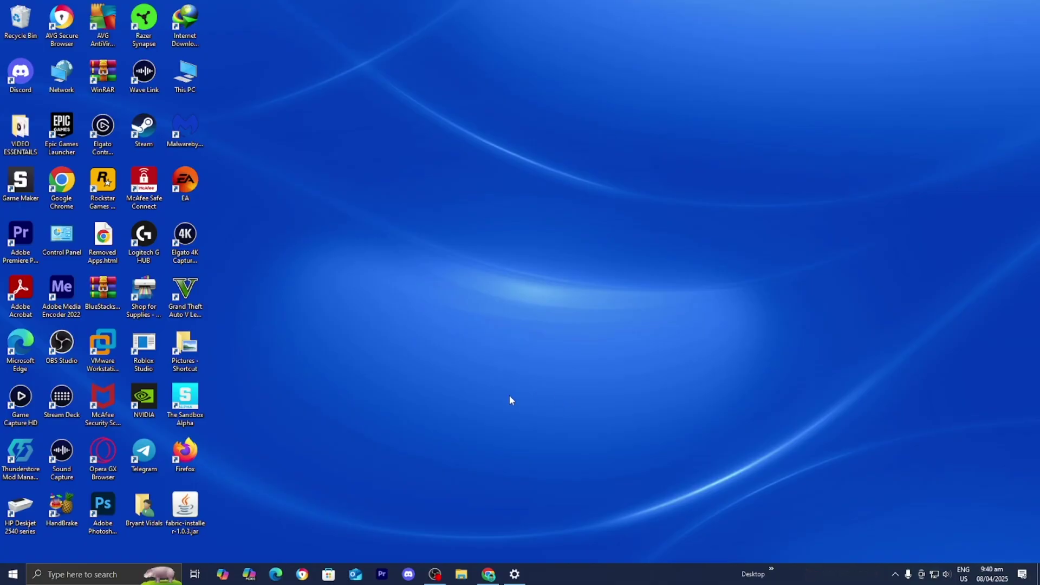
pyautogui.click(103, 574)
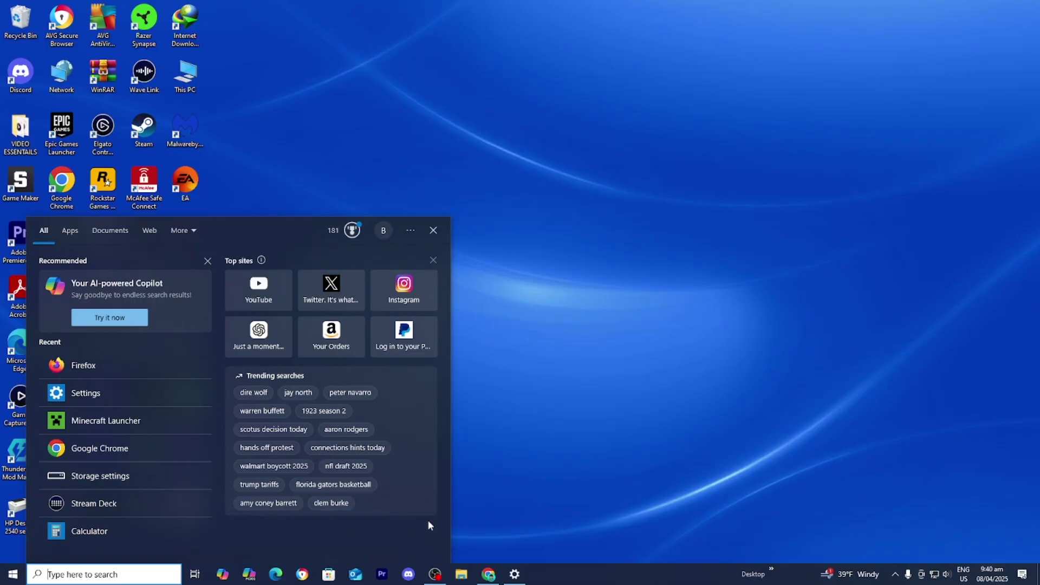
pyautogui.write('C:\\Users\\<YourUsername>\\AppData\\Local\\Packages\\Microsoft.MinecraftUWP_8wekyb3d8bbwe\\LocalState\\games\\com.mojang\\minecraftWorlds')
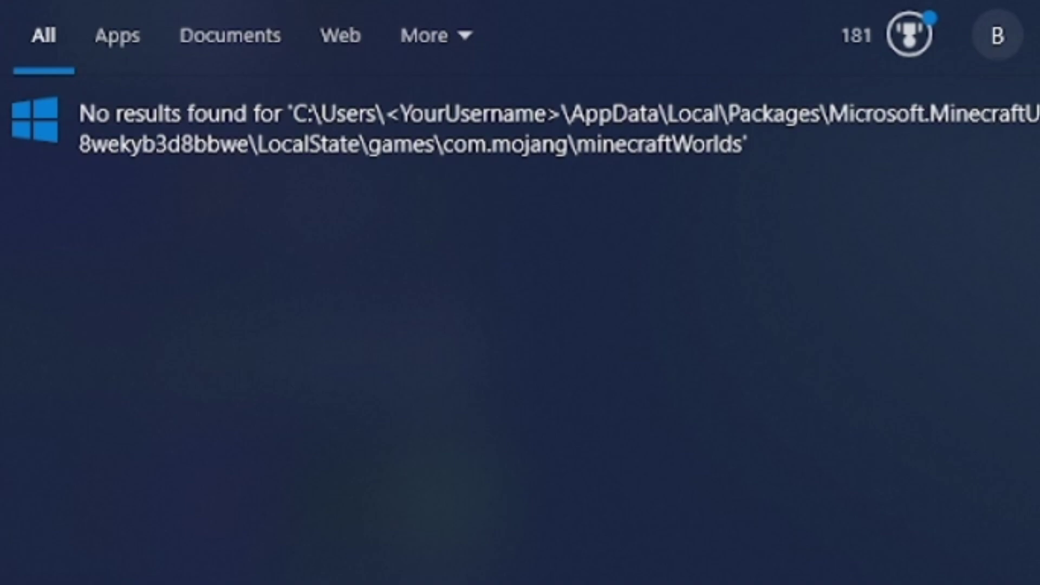
pyautogui.press('BackSpace')
pyautogui.press('BackSpace')
pyautogui.press('BackSpace')
pyautogui.press('BackSpace')
pyautogui.press('BackSpace')
pyautogui.press('BackSpace')
pyautogui.press('BackSpace')
pyautogui.press('BackSpace')
pyautogui.press('BackSpace')
pyautogui.press('BackSpace')
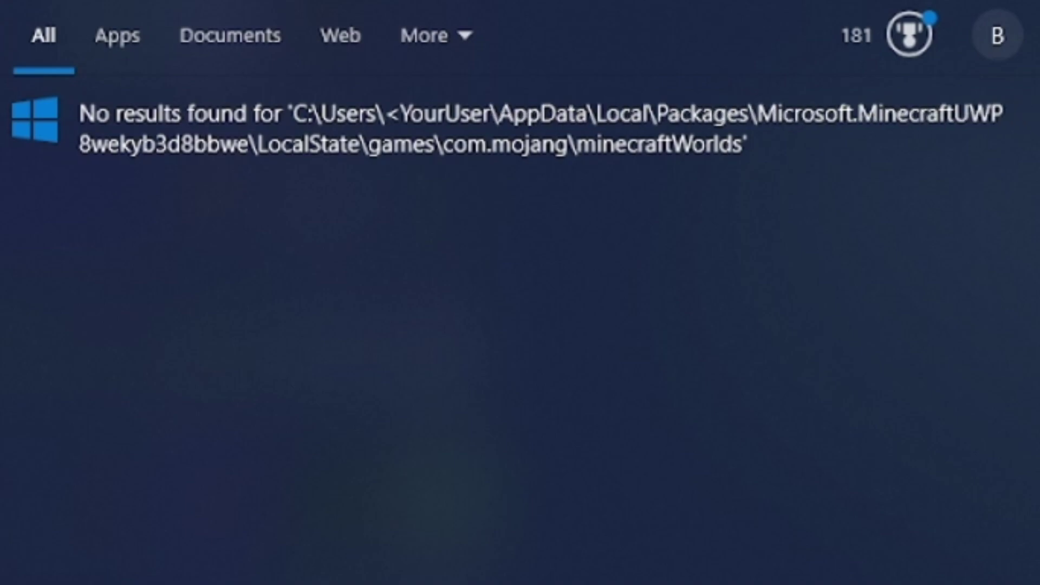
pyautogui.press('BackSpace')
pyautogui.press('BackSpace')
pyautogui.press('BackSpace')
pyautogui.press('BackSpace')
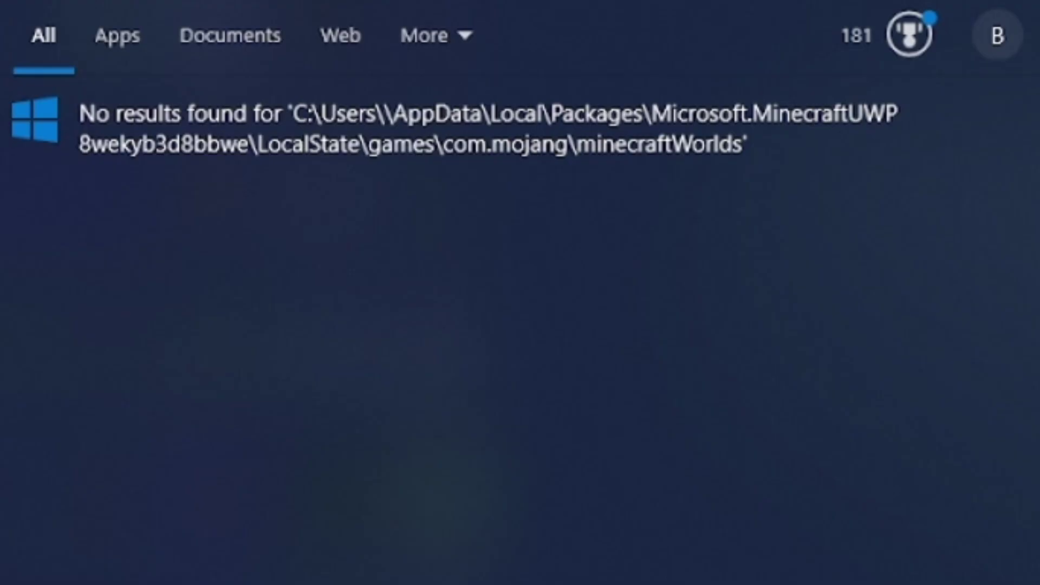
pyautogui.write('bryan\\AppData\\Local\\Packages\\Microsoft.MinecraftUWP_8wekyb3d8bbwe\\LocalState\\games')
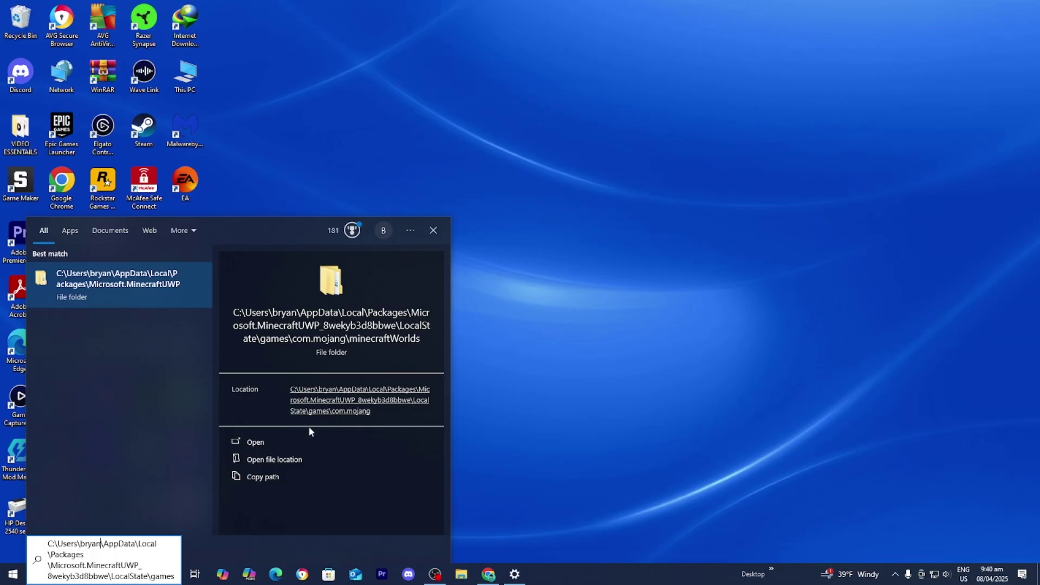
# Open minecraftWorlds from the search result and enter the +VNTZh91BgA= world folder
pyautogui.click(278, 441)
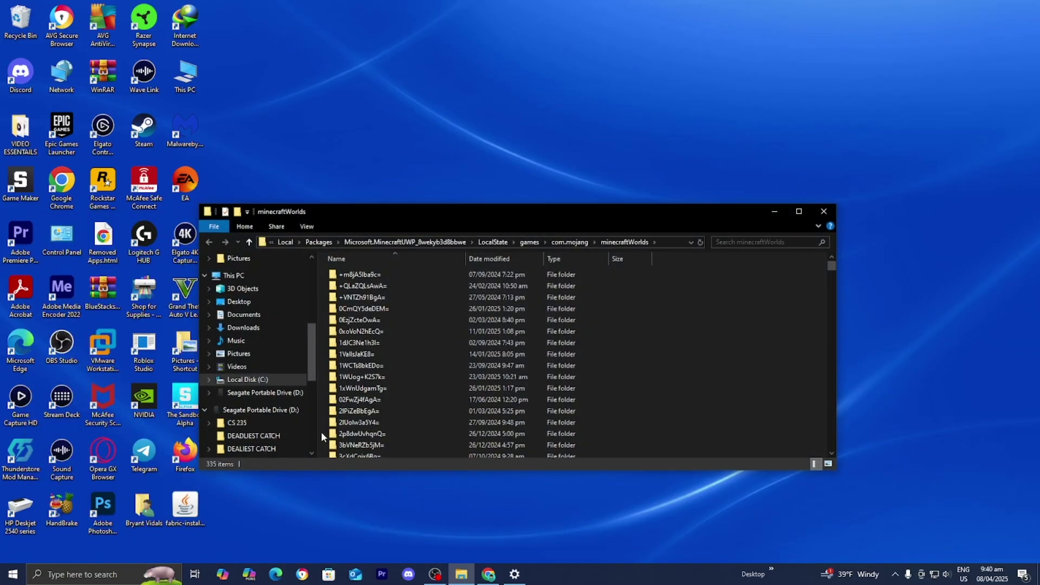
pyautogui.scroll(-10, 401, 387)
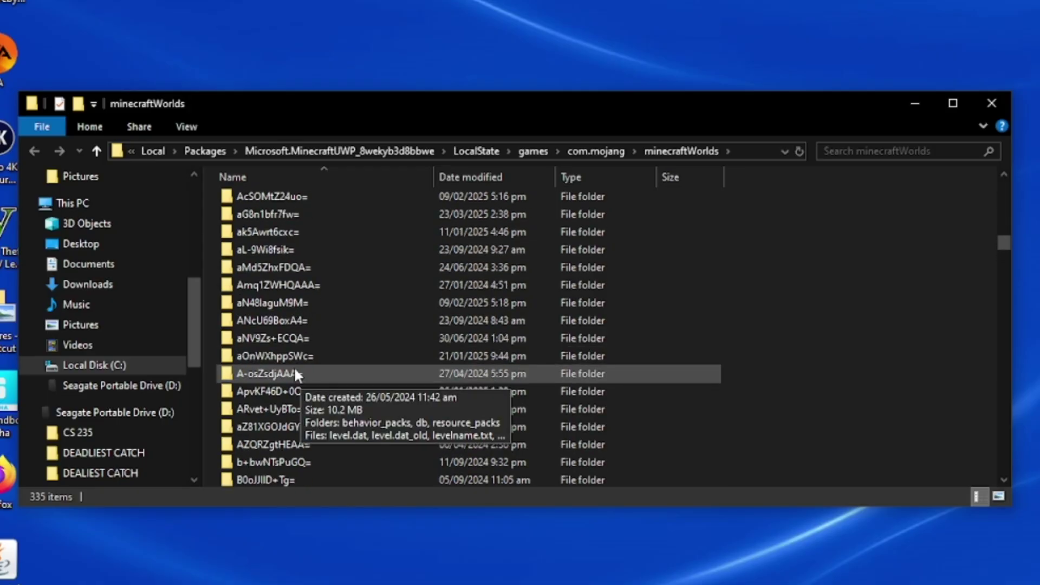
pyautogui.scroll(6, 353, 347)
pyautogui.scroll(-8, 377, 374)
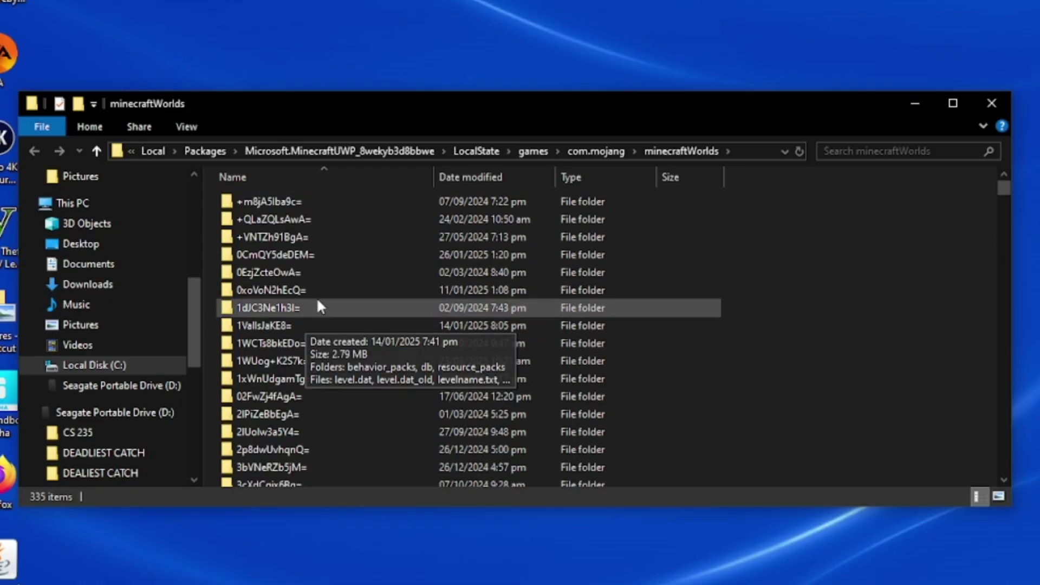
pyautogui.scroll(-20, 336, 295)
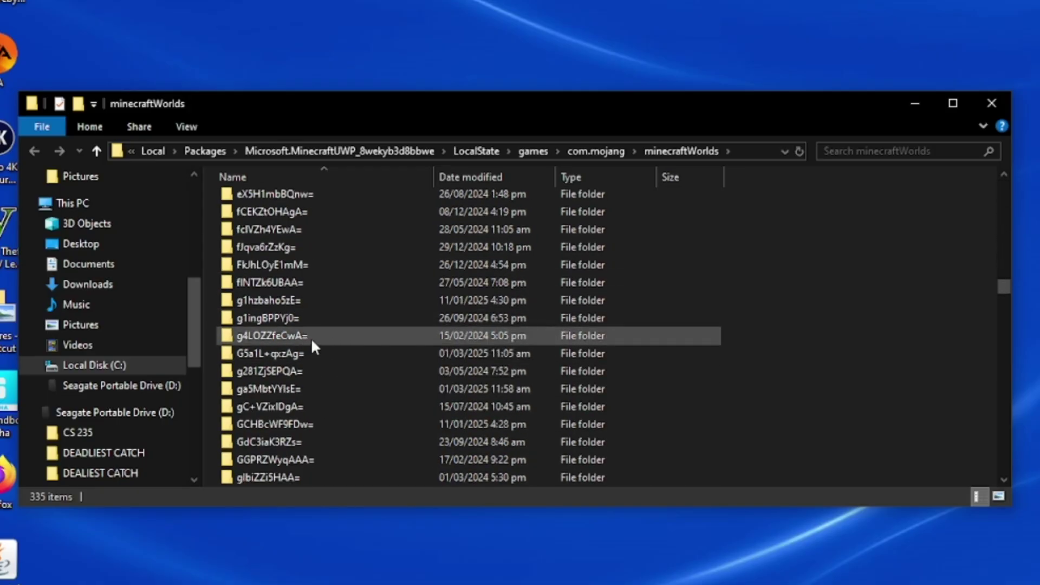
pyautogui.scroll(-10, 313, 335)
pyautogui.scroll(20, 322, 327)
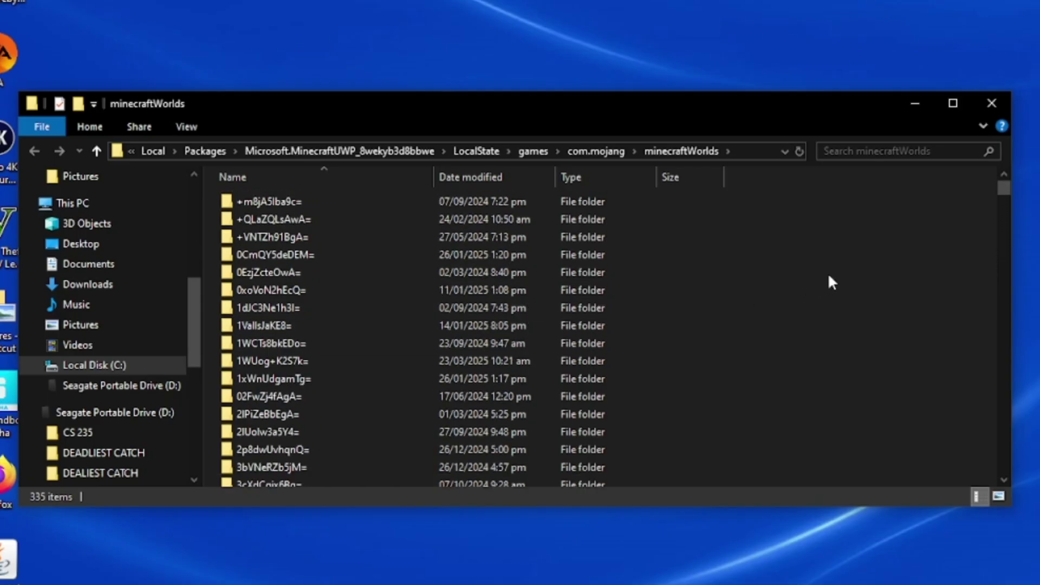
pyautogui.doubleClick(279, 242)
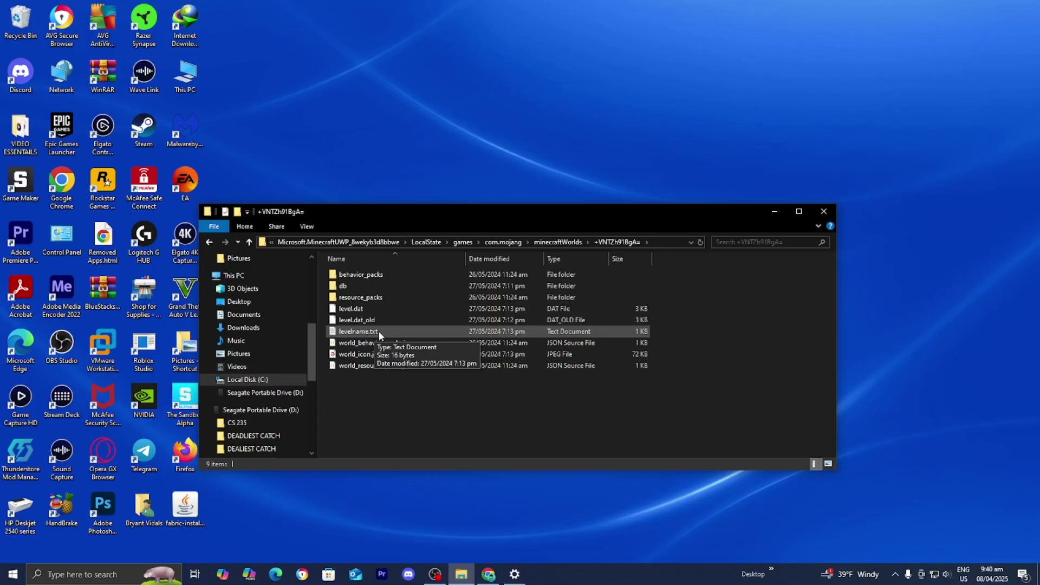
# Open levelname.txt in Notepad and select its '#7 Giga Mushroom' name text
pyautogui.doubleClick(298, 290)
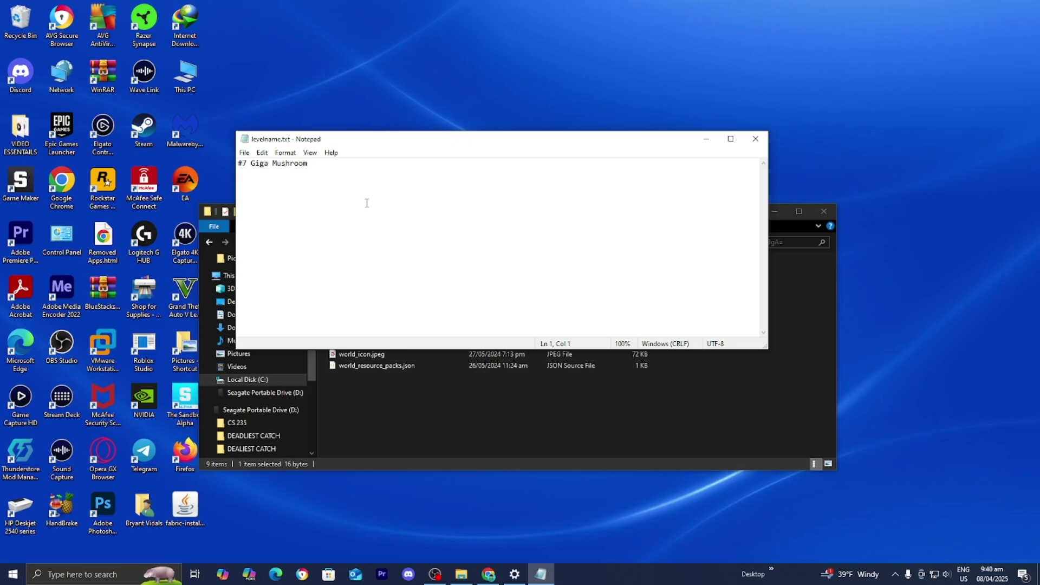
pyautogui.moveTo(369, 196); pyautogui.dragTo(223, 164)
pyautogui.click(271, 182)
pyautogui.hotkey('ctrl', 'a')
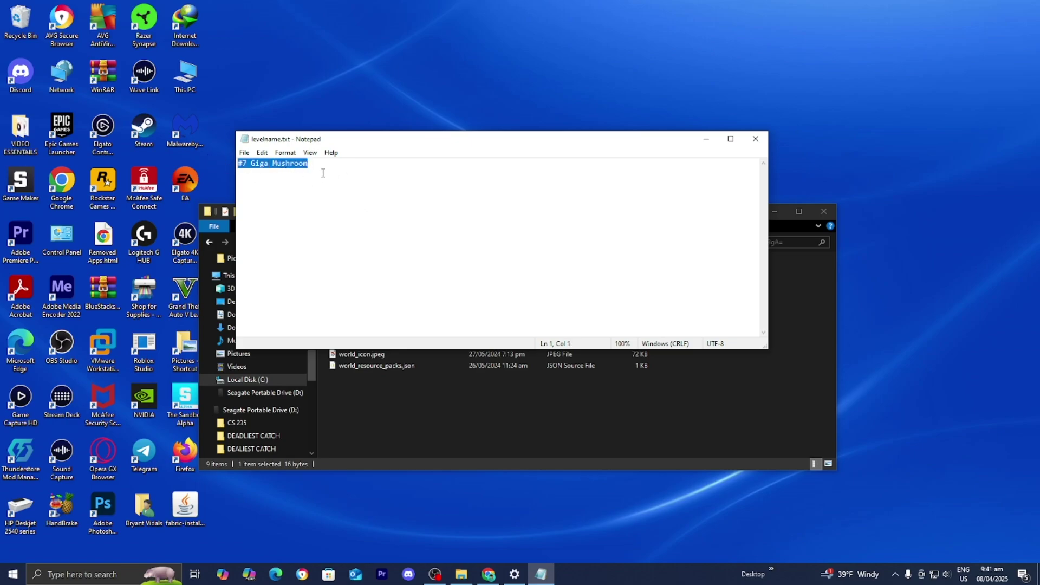
pyautogui.click(322, 171)
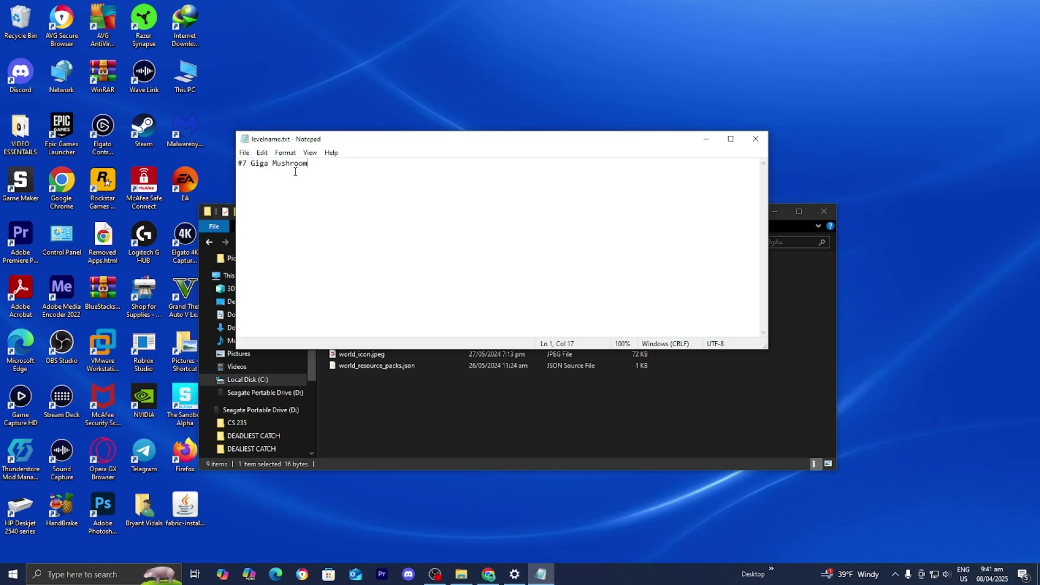
# Close Notepad, preview world_icon.jpeg in Snip & Sketch, then close the viewer
pyautogui.click(756, 139)
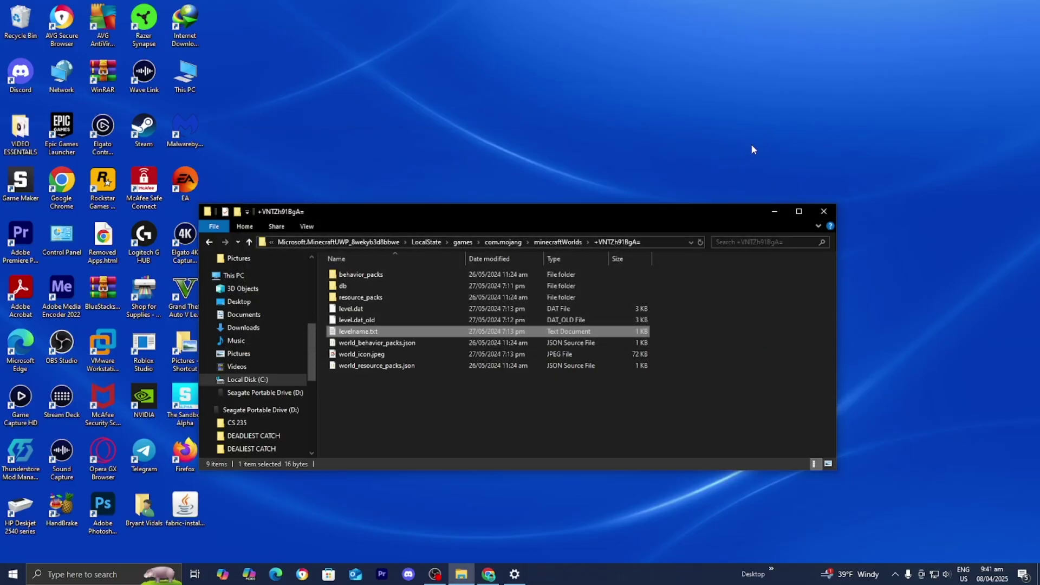
pyautogui.click(378, 356)
pyautogui.doubleClick(378, 356)
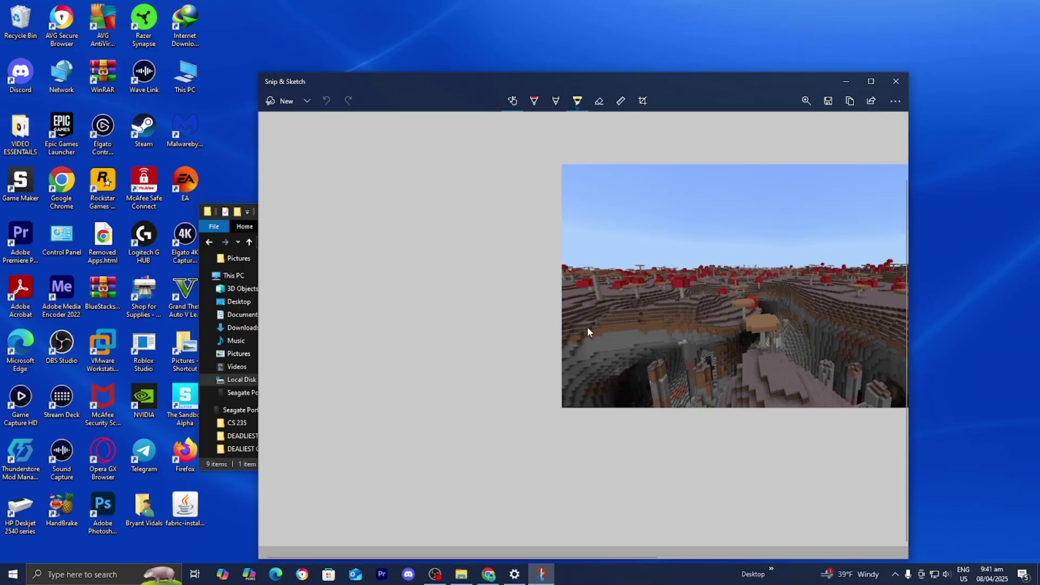
pyautogui.click(896, 81)
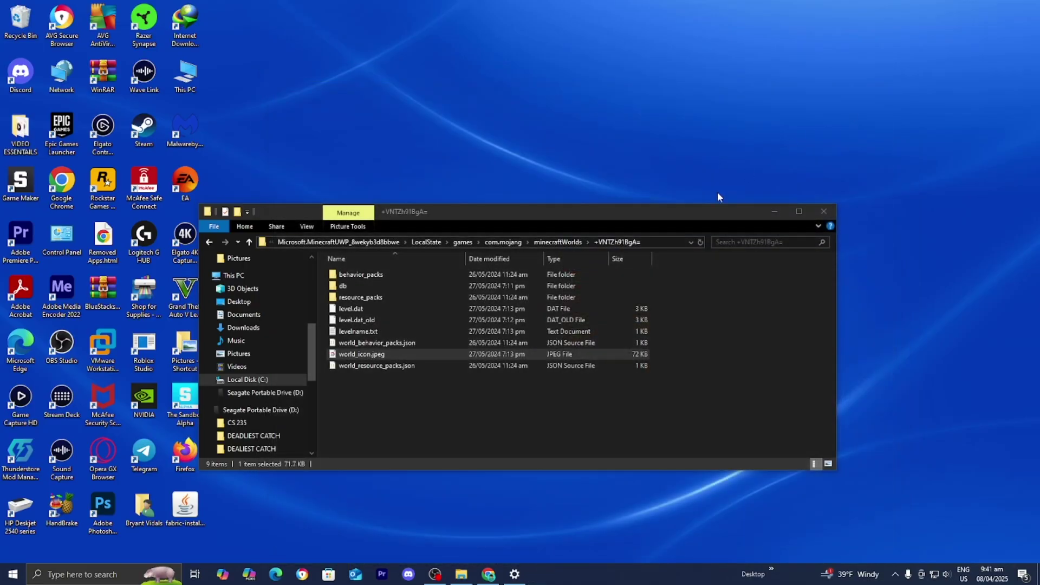
# Return to the minecraftWorlds folder and scroll through its 335 world folders
pyautogui.click(209, 242)
pyautogui.scroll(-6, 490, 360)
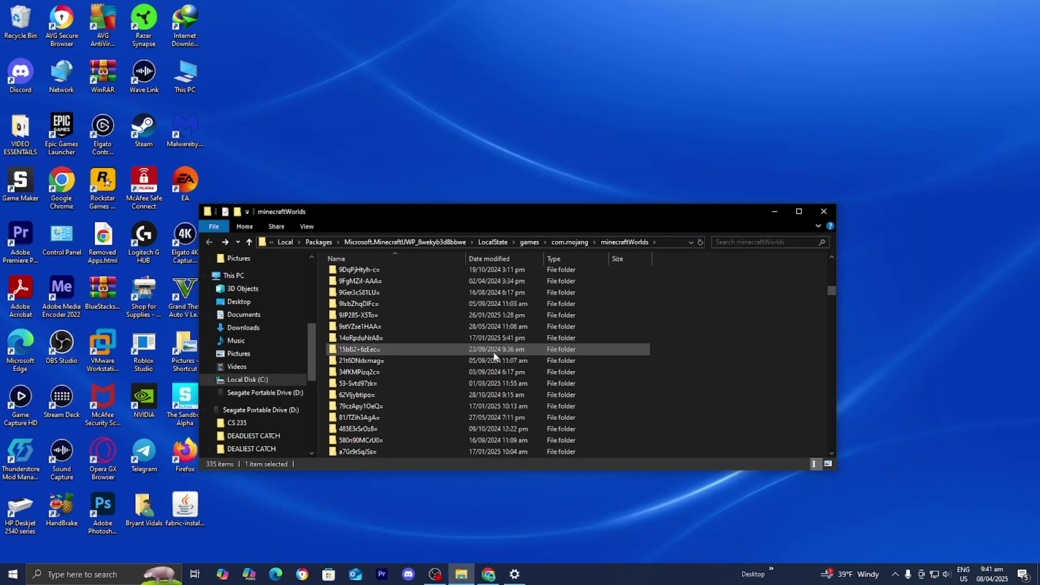
pyautogui.scroll(-20, 488, 362)
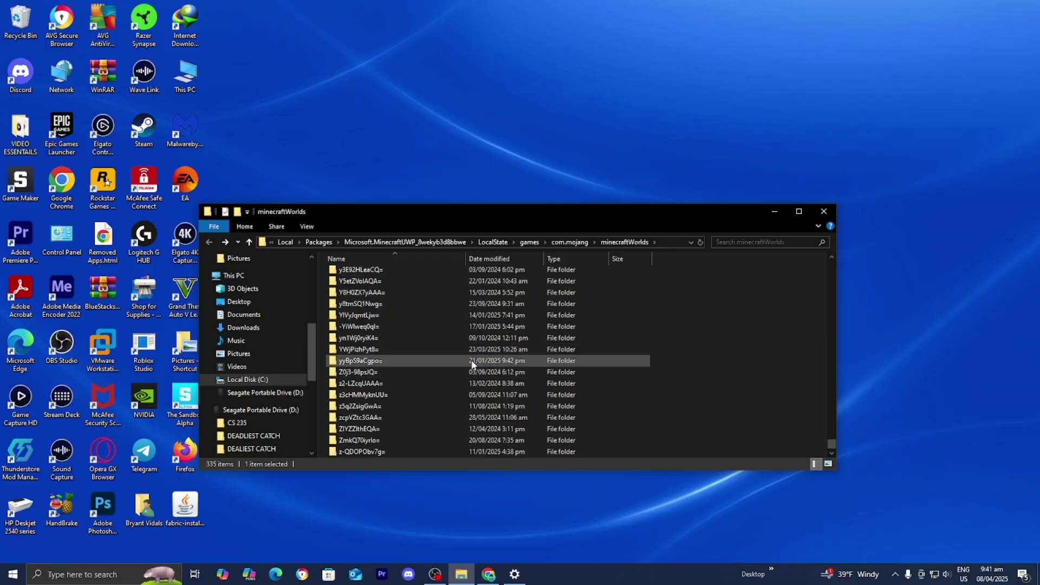
pyautogui.scroll(6, 471, 363)
pyautogui.scroll(20, 469, 362)
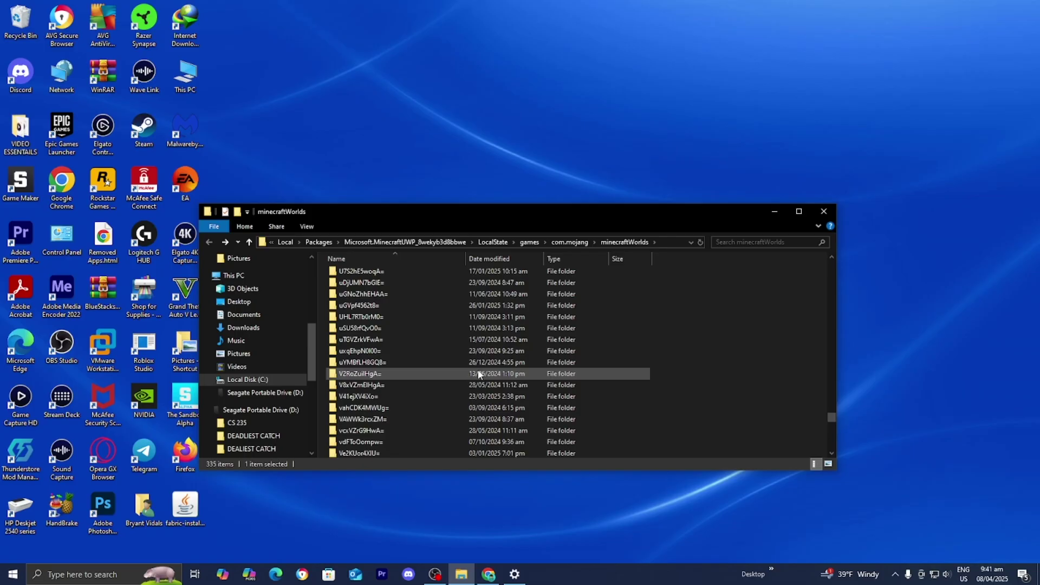
pyautogui.scroll(20, 462, 358)
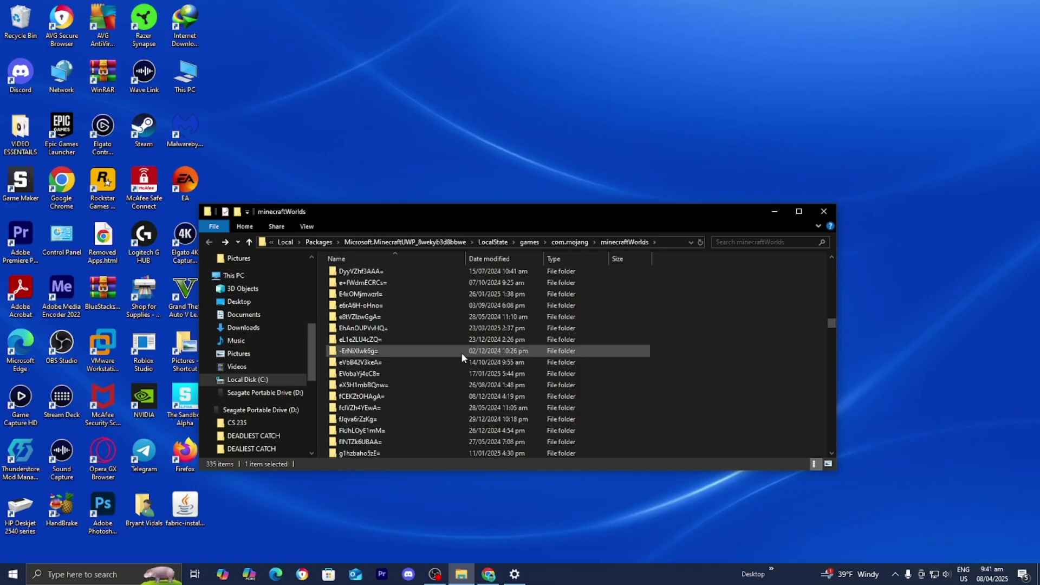
pyautogui.scroll(3, 460, 350)
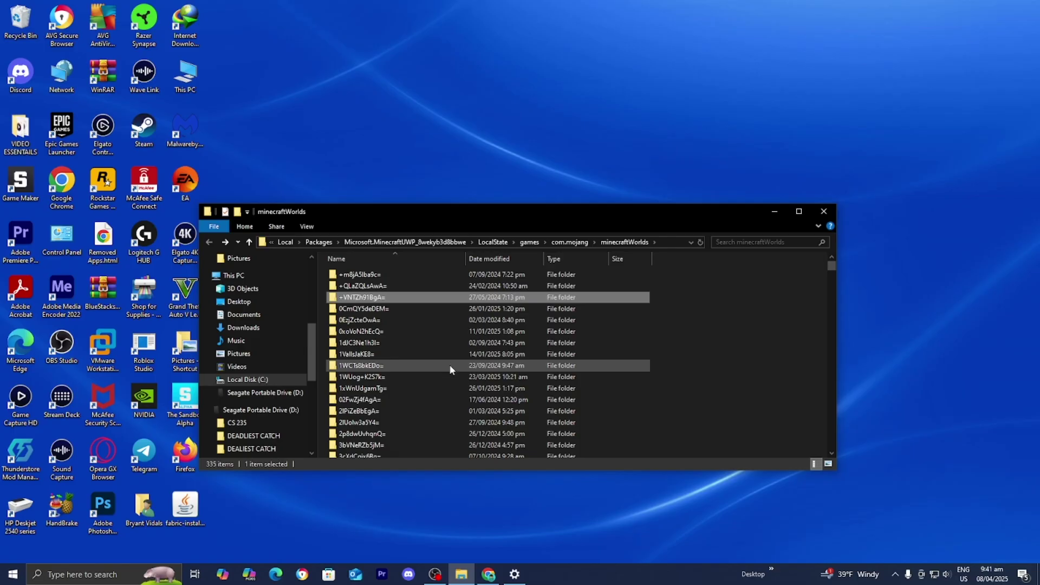
pyautogui.moveTo(450, 370)
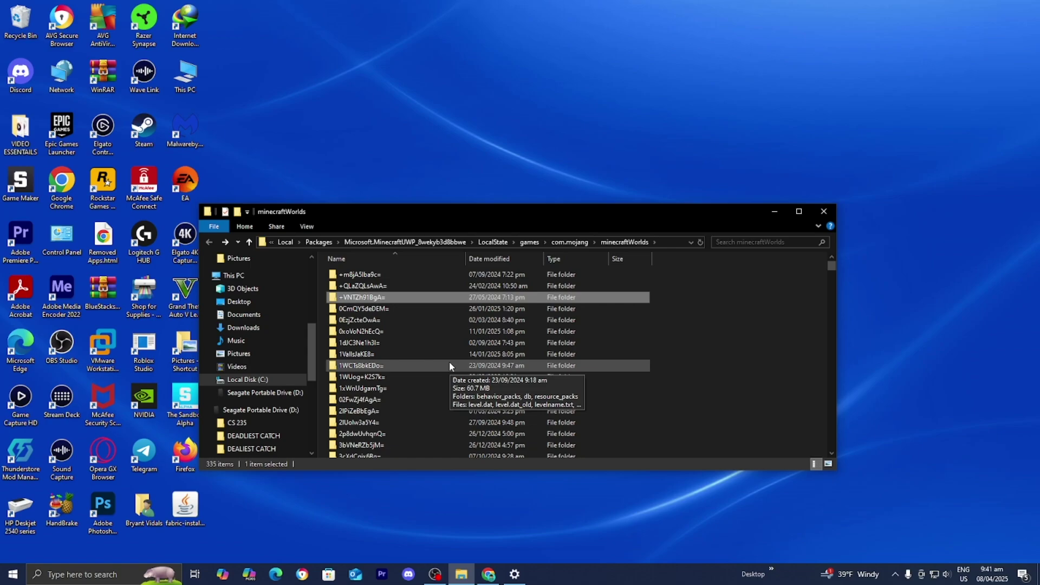
# Browse the 1VallsJaKE8= world folder, selecting db and level.dat, then close Explorer
pyautogui.doubleClick(449, 354)
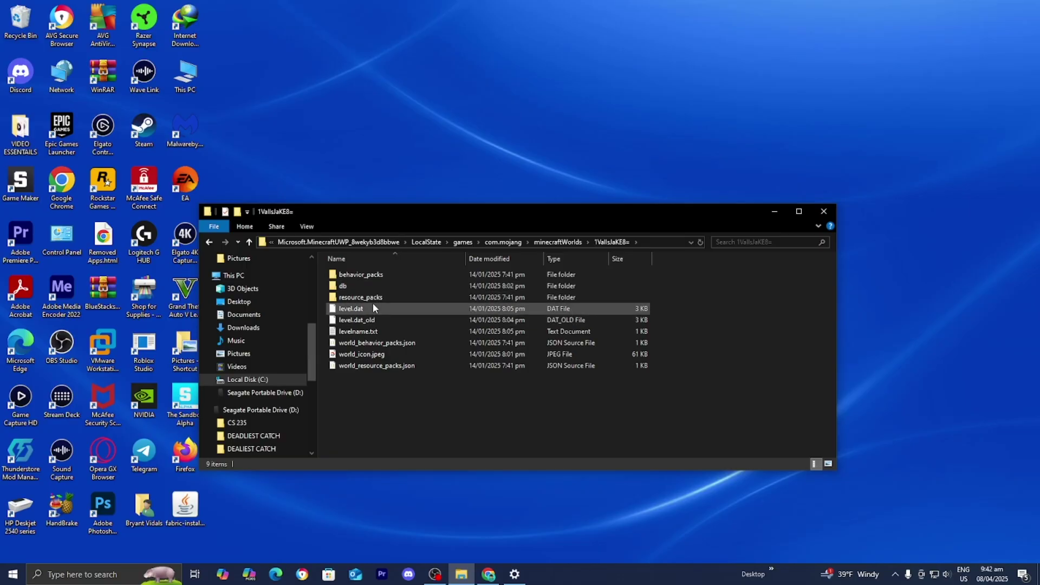
pyautogui.click(347, 285)
pyautogui.click(392, 312)
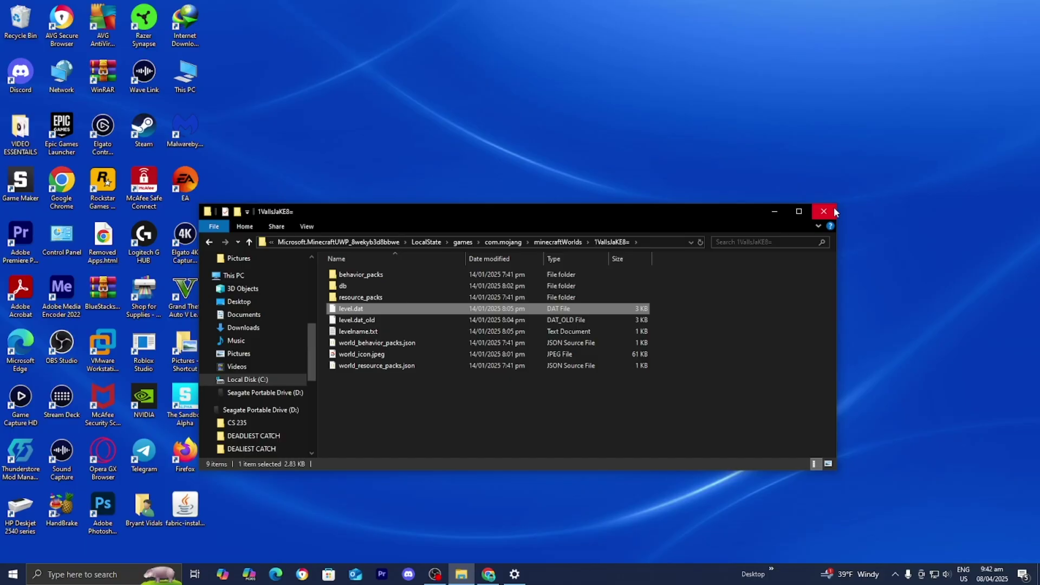
pyautogui.click(834, 212)
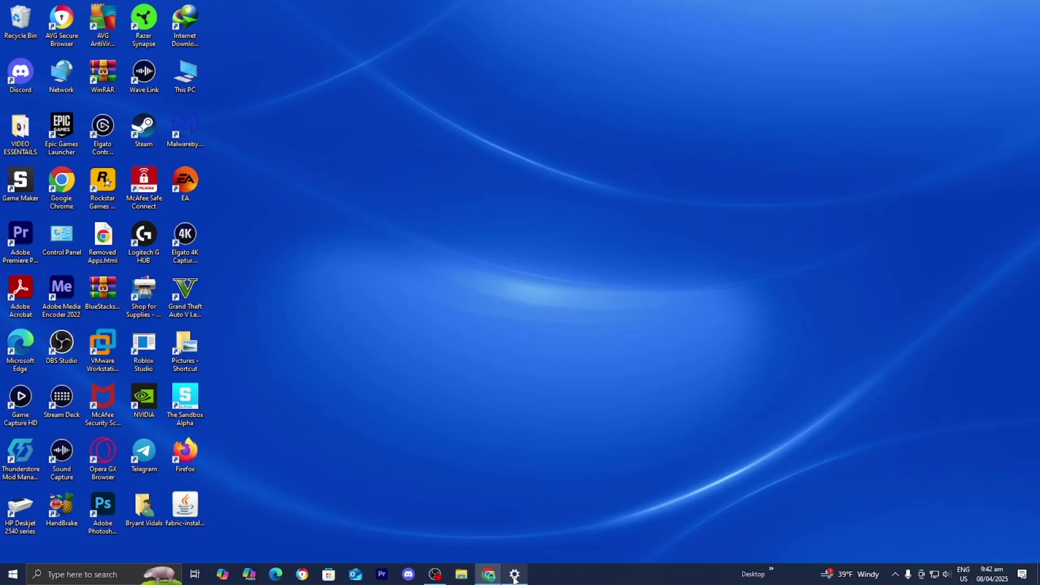
# Open Settings, go to Update & Security, and select Files backup in the sidebar
pyautogui.click(515, 575)
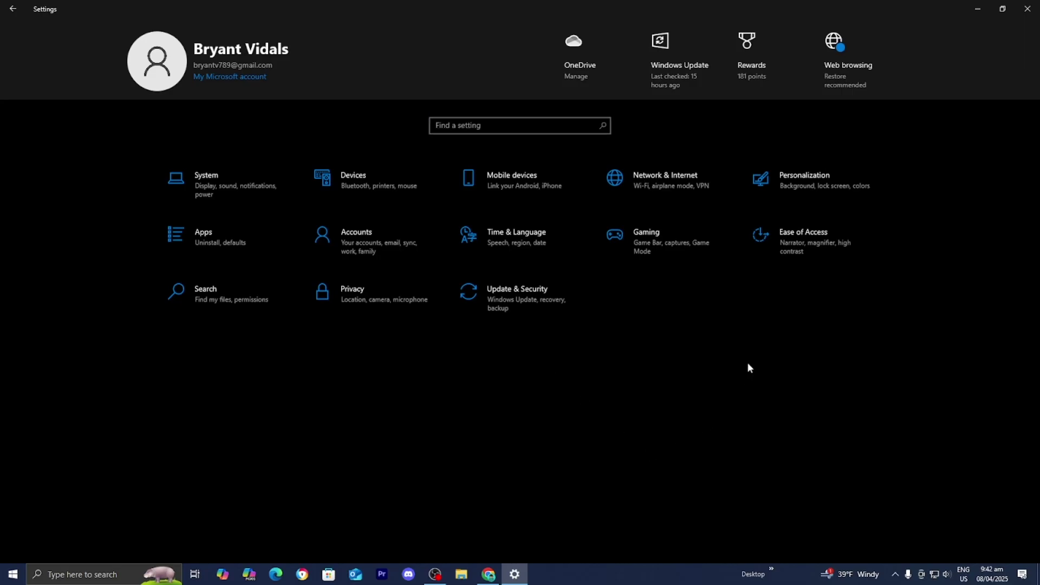
pyautogui.click(506, 301)
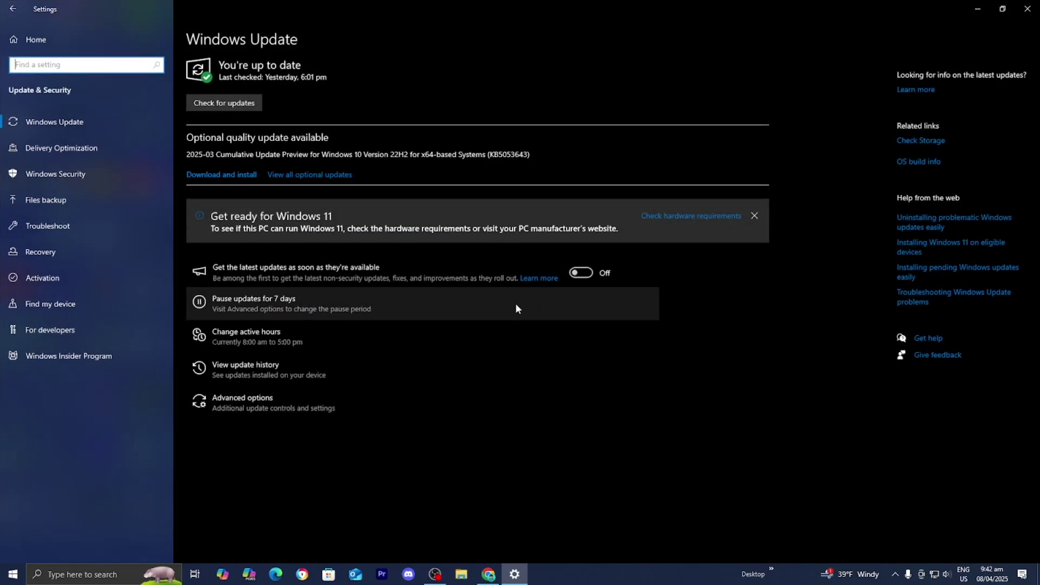
pyautogui.click(83, 207)
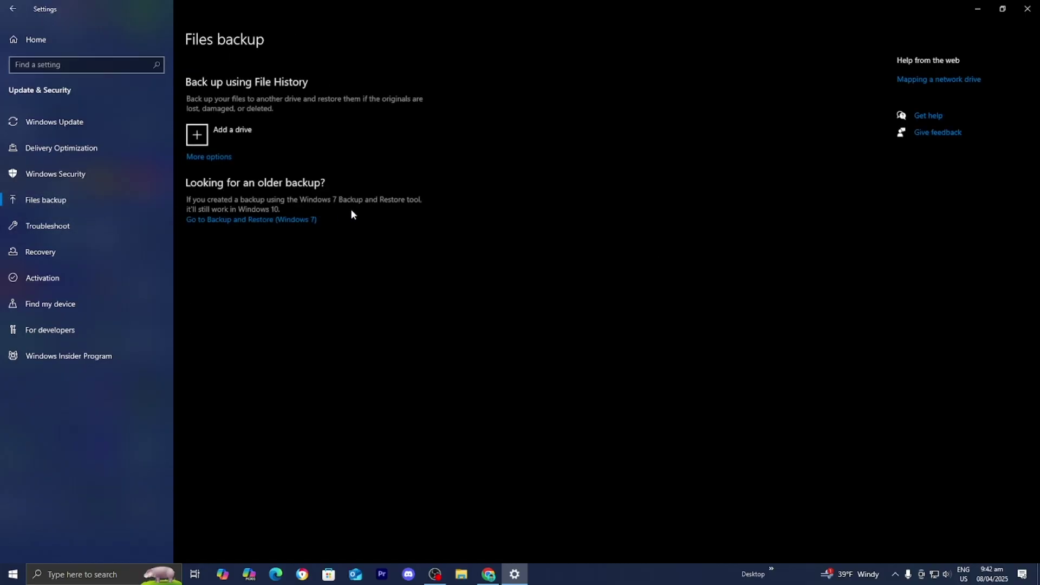